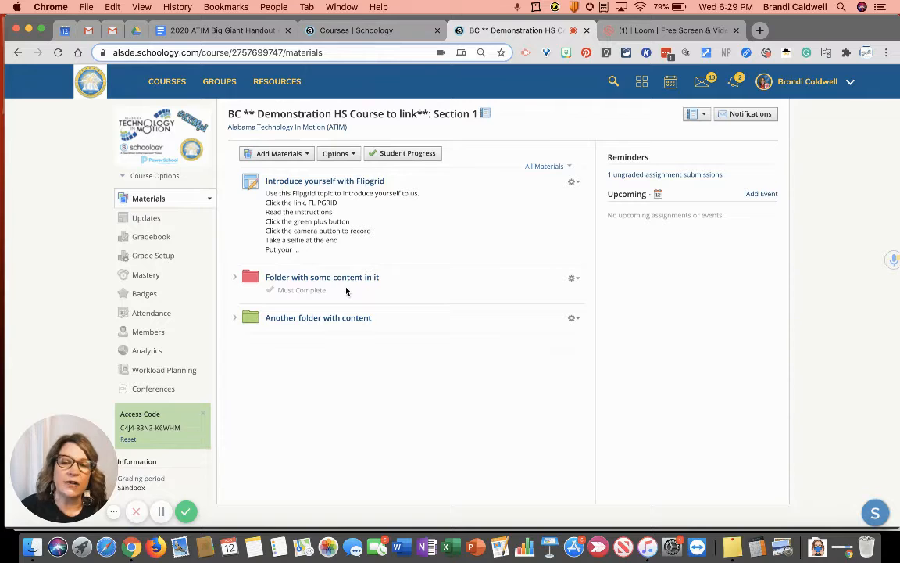
- View the course-level student completion rules and close them without saving
{"action": "left_click", "coordinate": [353, 156]}
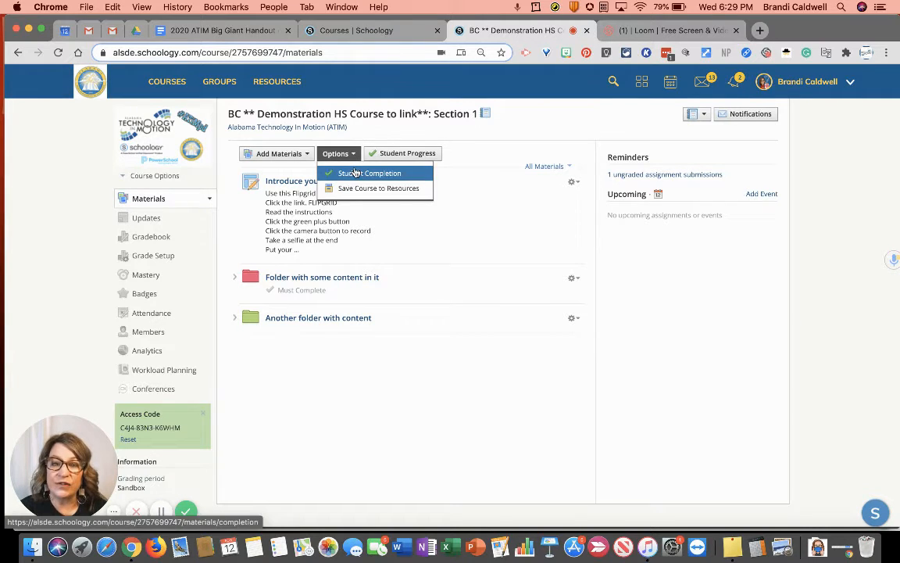
{"action": "left_click", "coordinate": [356, 173]}
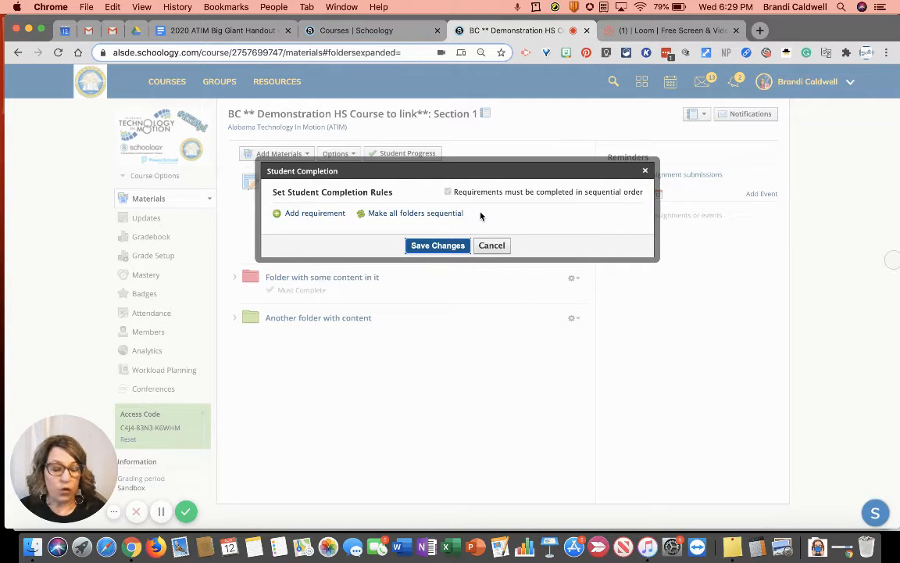
{"action": "left_click", "coordinate": [491, 246]}
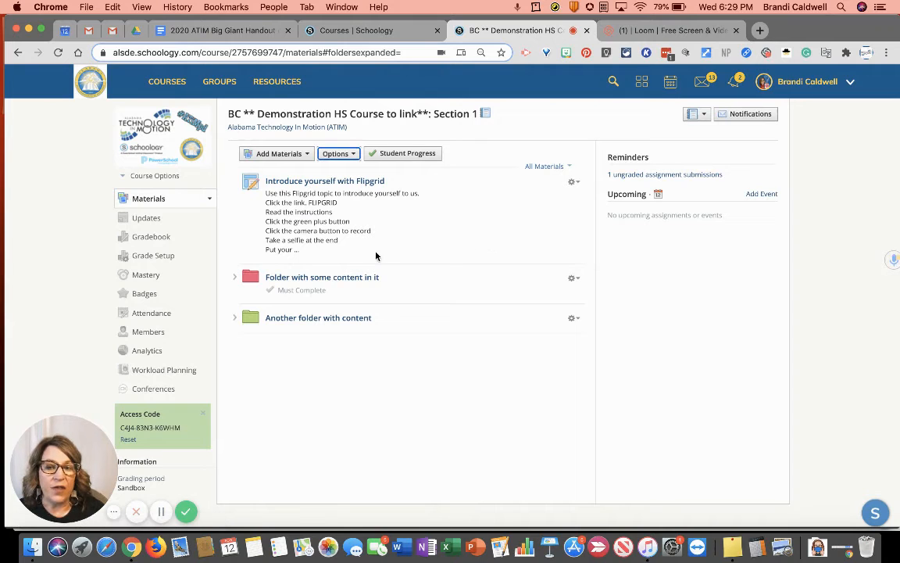
- In the student completion rules of "Folder with some content in it", require the requirements to be completed in sequential order
{"action": "left_click", "coordinate": [339, 280]}
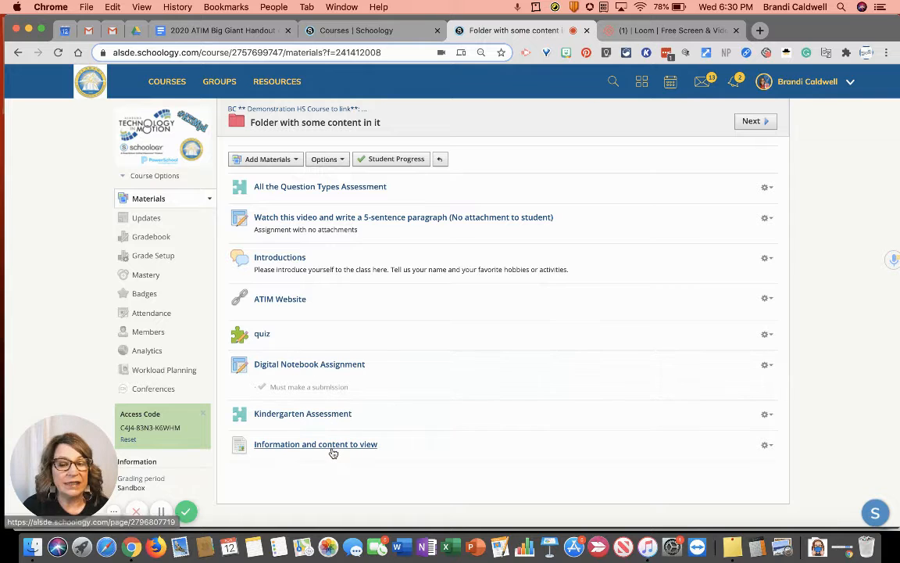
{"action": "left_click_drag", "start_coordinate": [357, 428], "coordinate": [378, 206]}
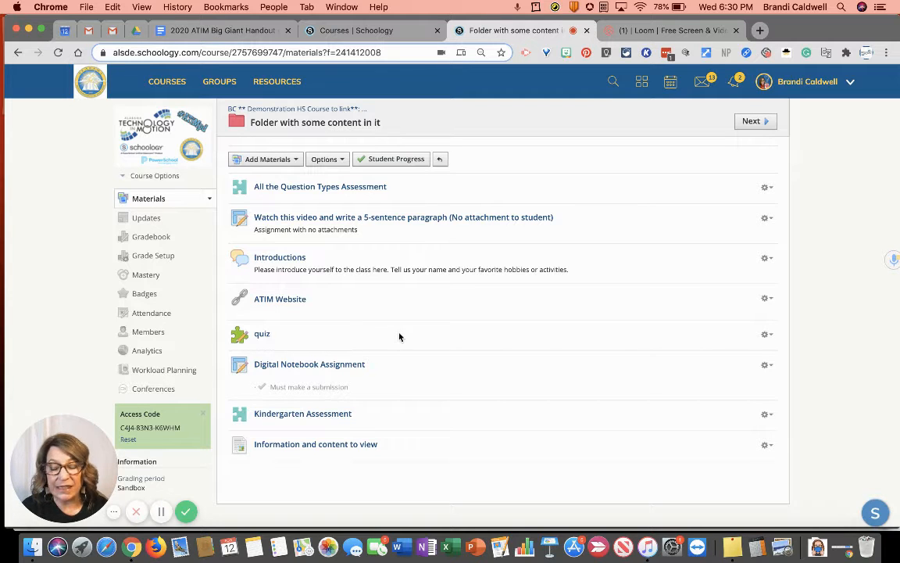
{"action": "left_click", "coordinate": [341, 163]}
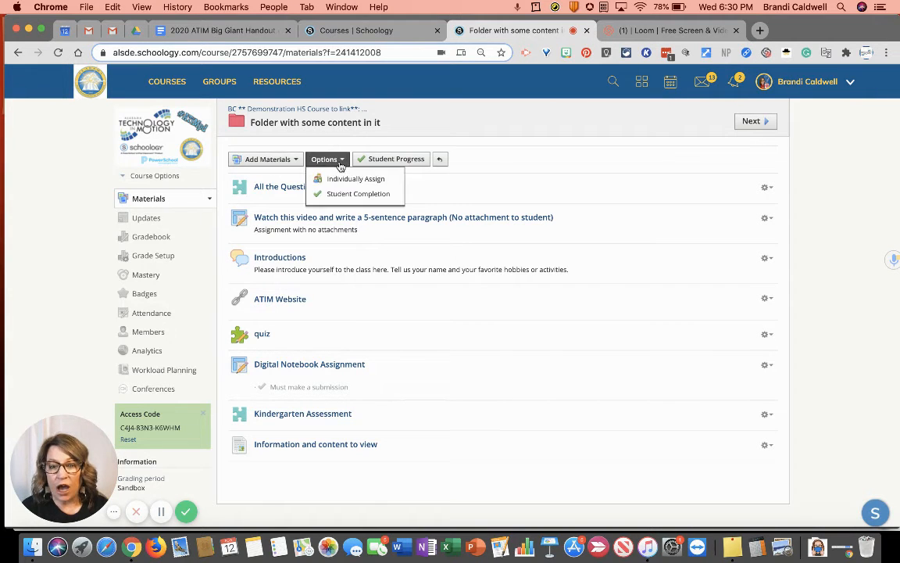
{"action": "left_click", "coordinate": [347, 193]}
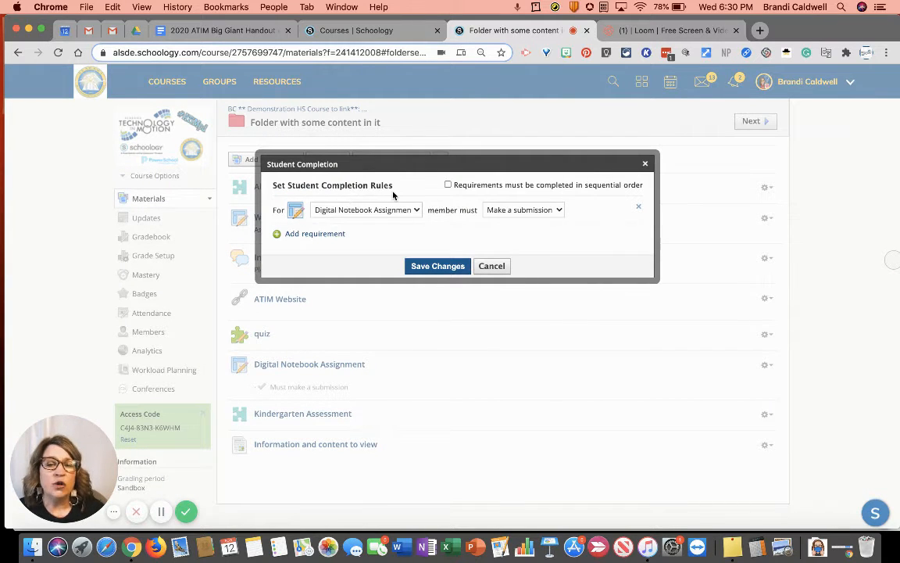
{"action": "left_click", "coordinate": [448, 185]}
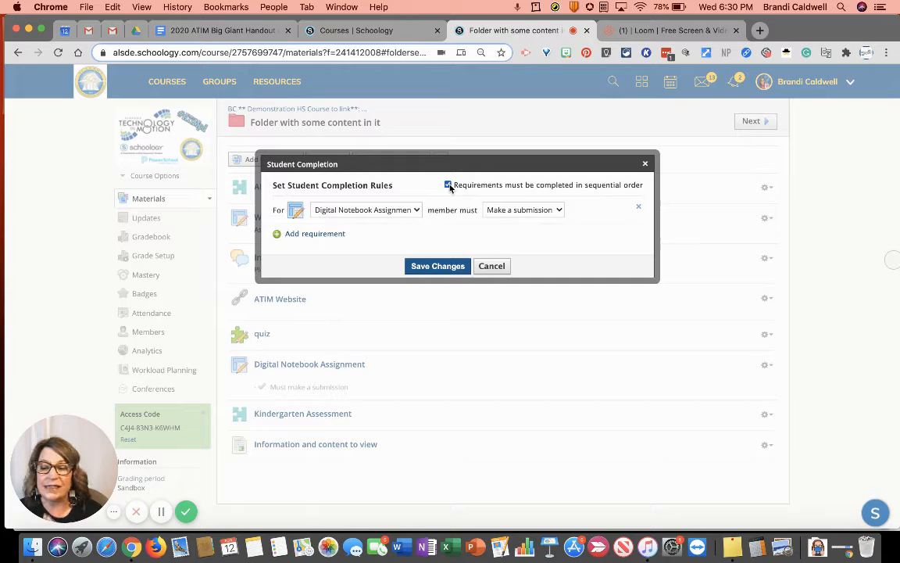
- Review the item and condition choices of the first rule, keeping Digital Notebook Assignment with Make a submission
{"action": "left_click", "coordinate": [412, 211]}
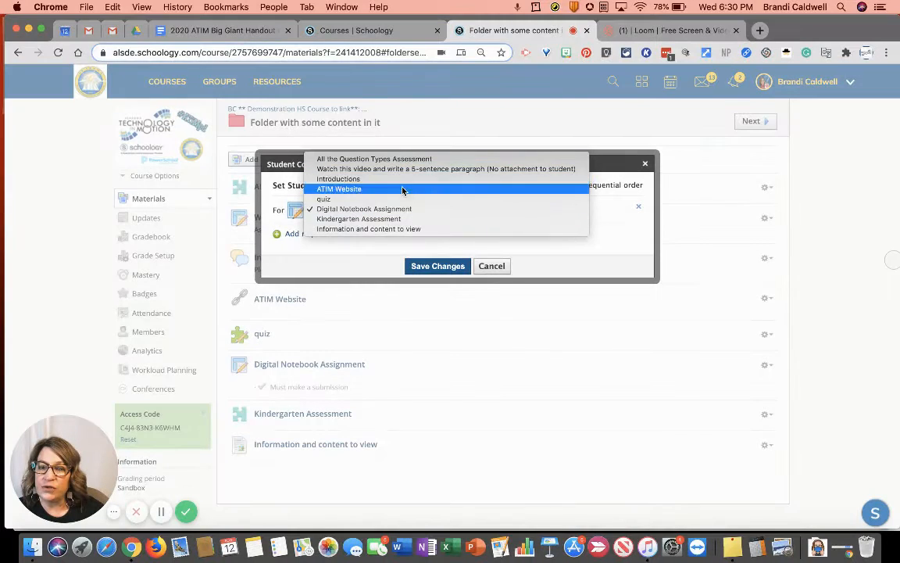
{"action": "left_click", "coordinate": [403, 209]}
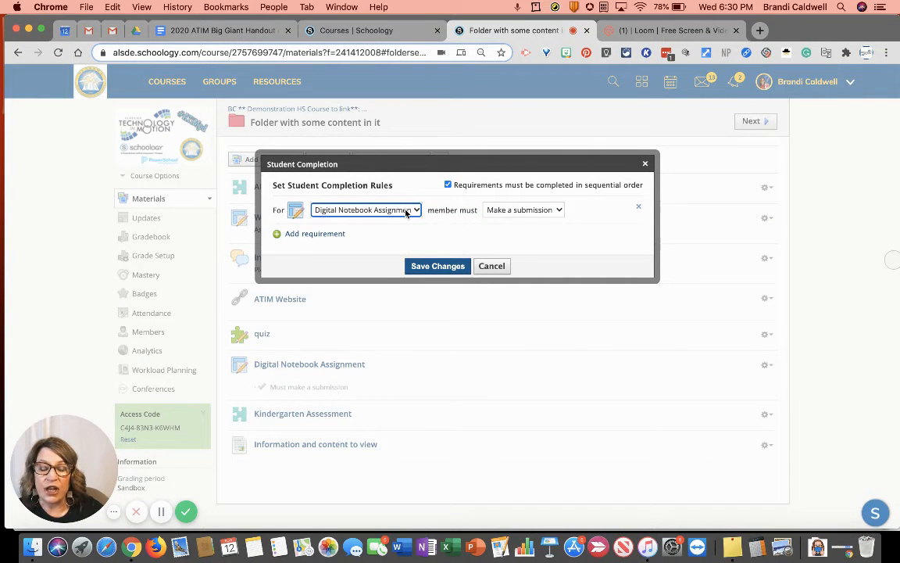
{"action": "left_click", "coordinate": [508, 210]}
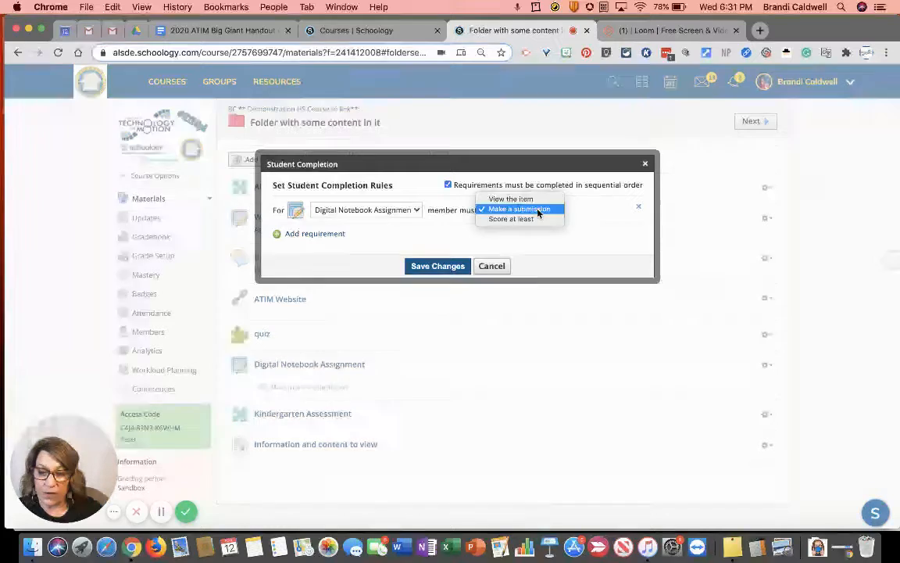
{"action": "left_click", "coordinate": [537, 210]}
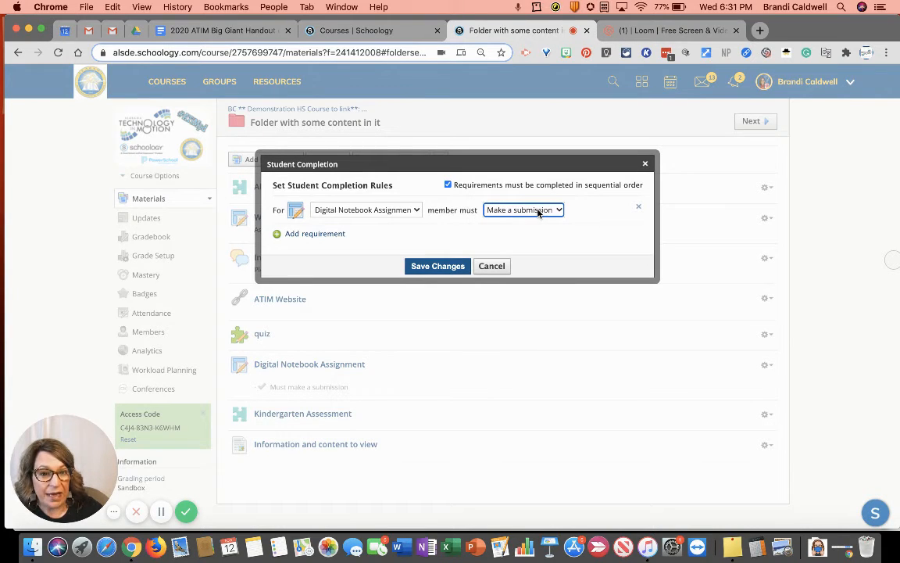
- Add a requirement that members must make a submission for All the Question Types Assessment
{"action": "left_click", "coordinate": [338, 234]}
{"action": "left_click", "coordinate": [342, 235]}
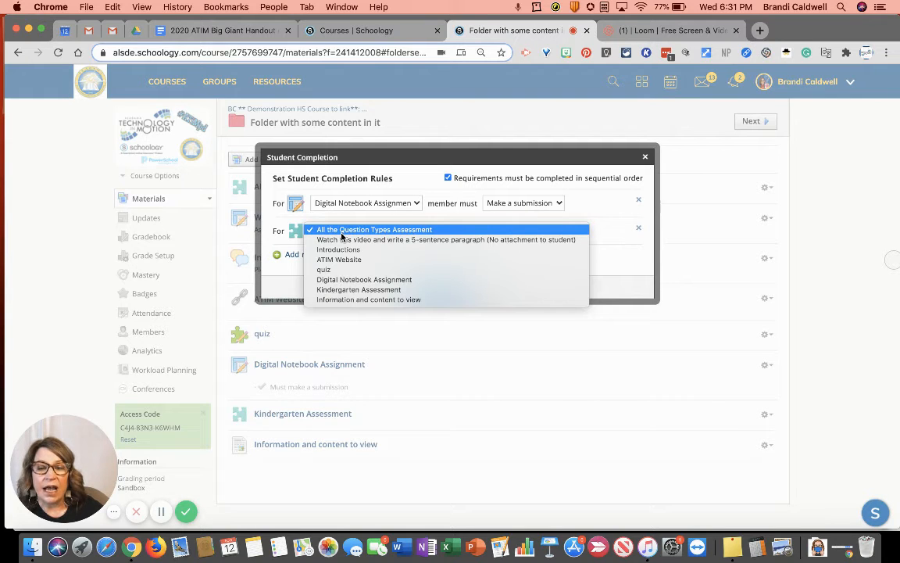
{"action": "left_click", "coordinate": [342, 231]}
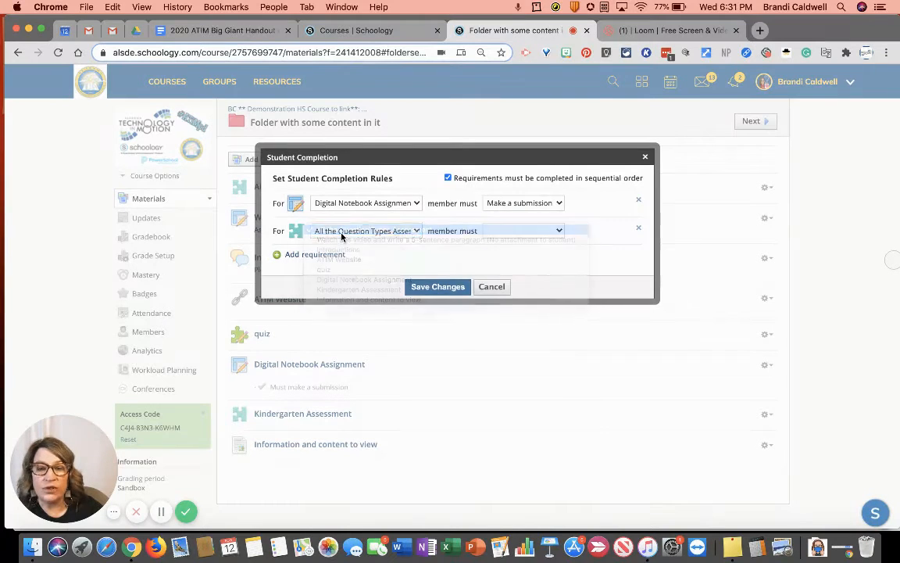
{"action": "left_click", "coordinate": [500, 232]}
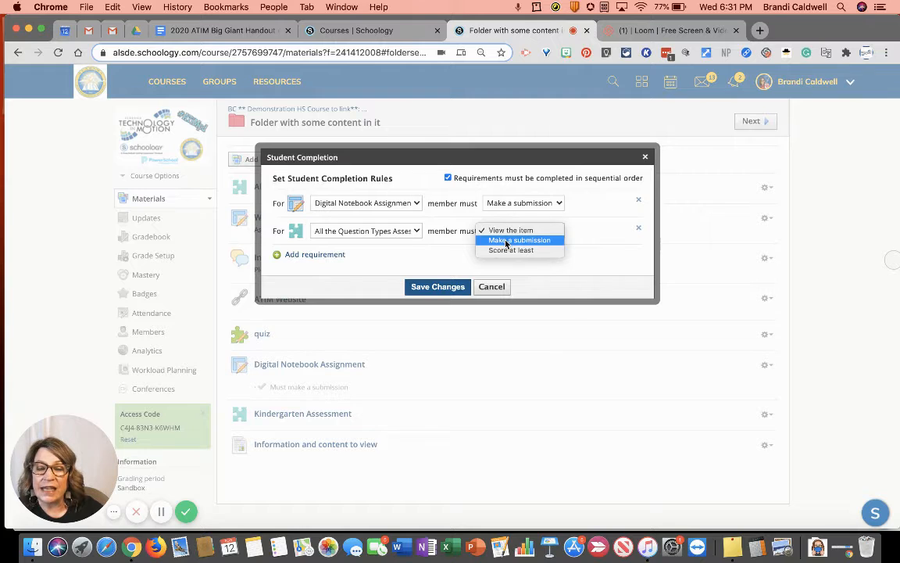
{"action": "left_click", "coordinate": [506, 241]}
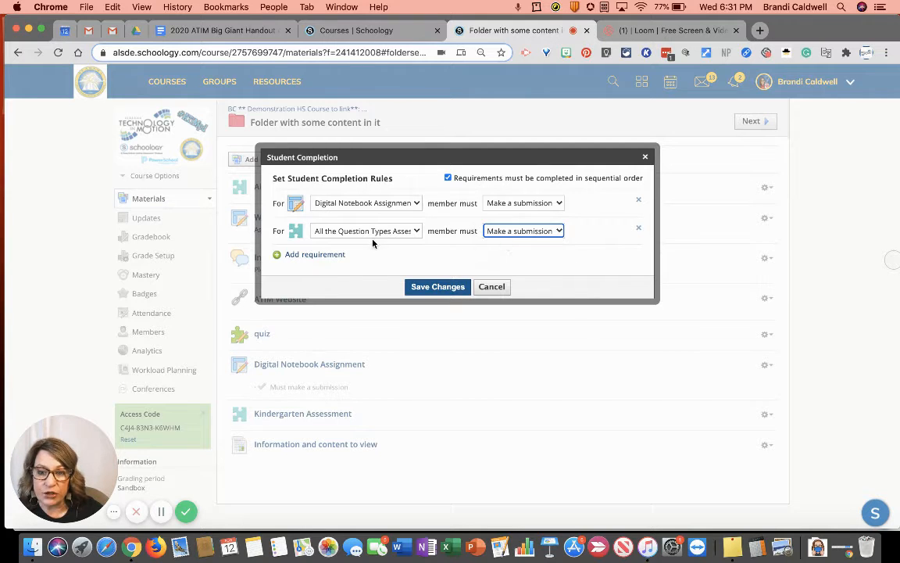
- Add a third requirement that members must post a comment/reply in the Introductions discussion
{"action": "left_click", "coordinate": [315, 255]}
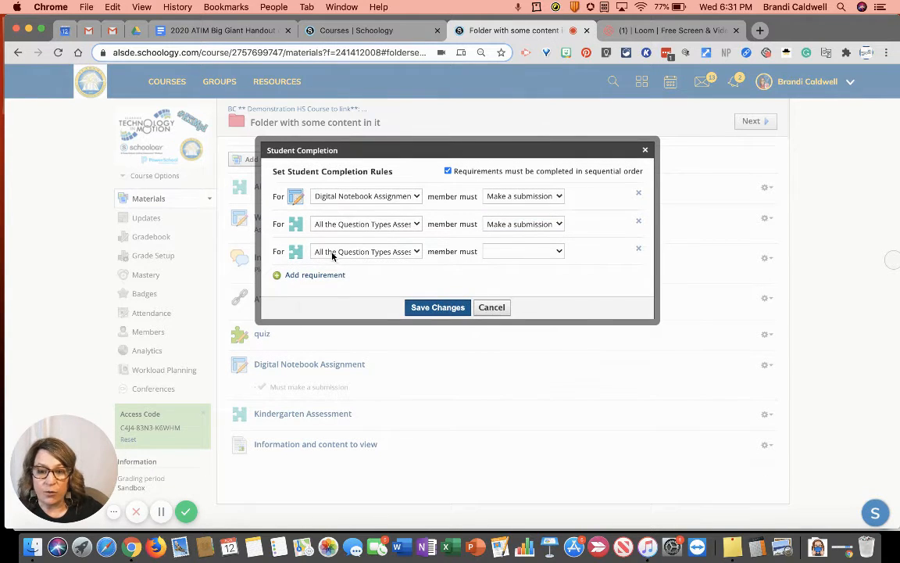
{"action": "left_click", "coordinate": [332, 251]}
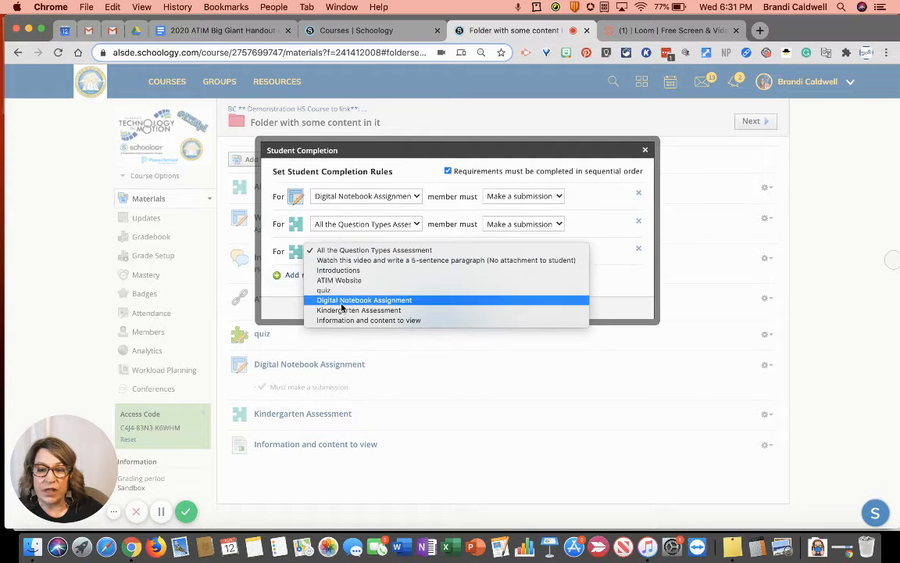
{"action": "left_click", "coordinate": [346, 273]}
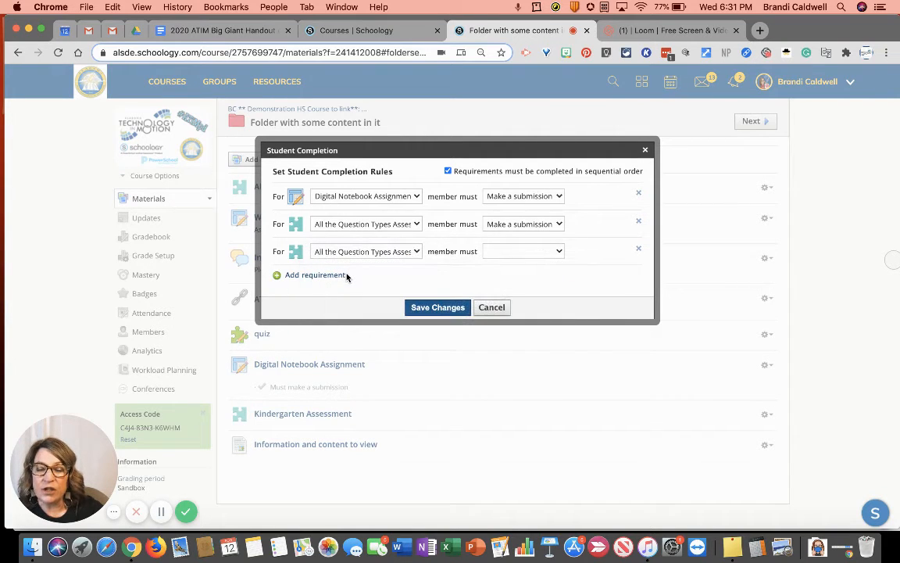
{"action": "left_click", "coordinate": [514, 251]}
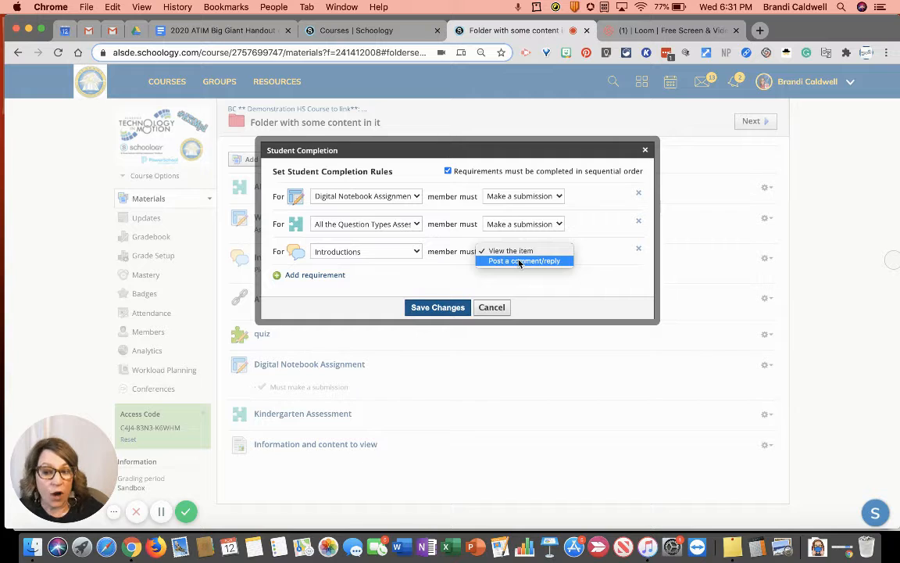
{"action": "left_click", "coordinate": [520, 261]}
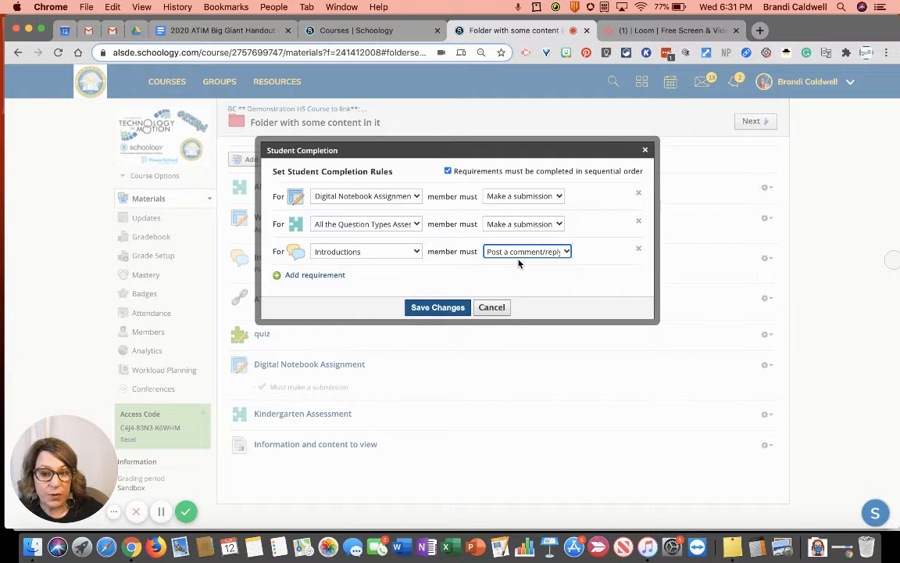
- Add a requirement that members must view the ATIM Website item
{"action": "left_click", "coordinate": [334, 275]}
{"action": "left_click", "coordinate": [348, 272]}
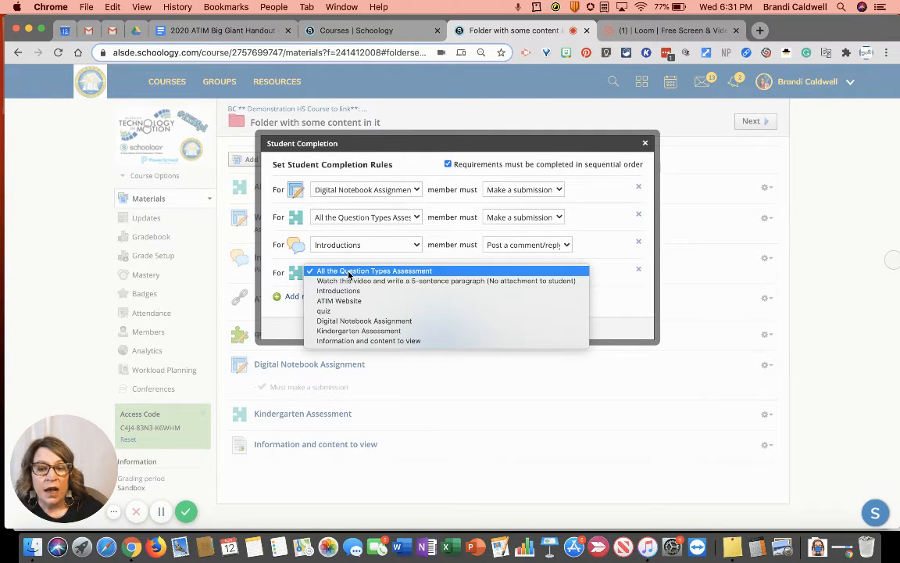
{"action": "left_click", "coordinate": [346, 302]}
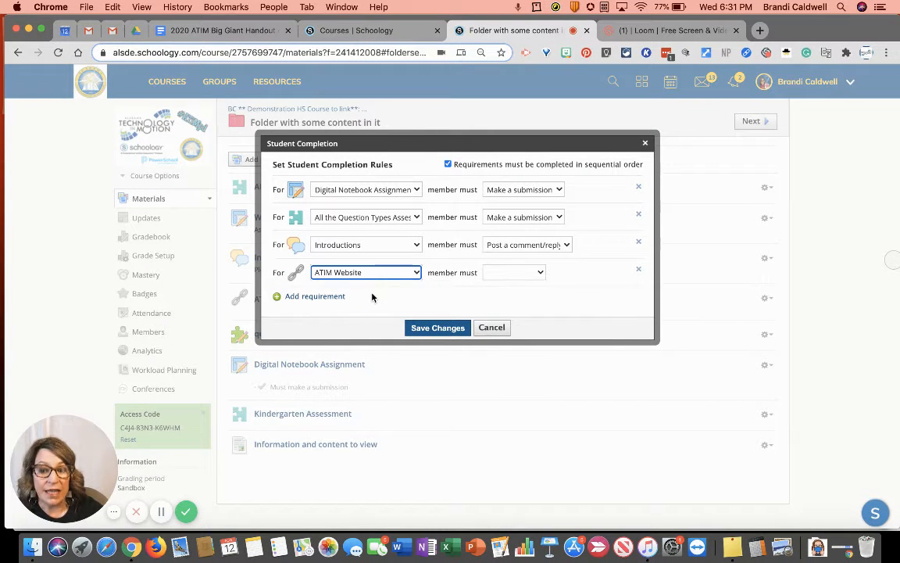
{"action": "left_click", "coordinate": [497, 272]}
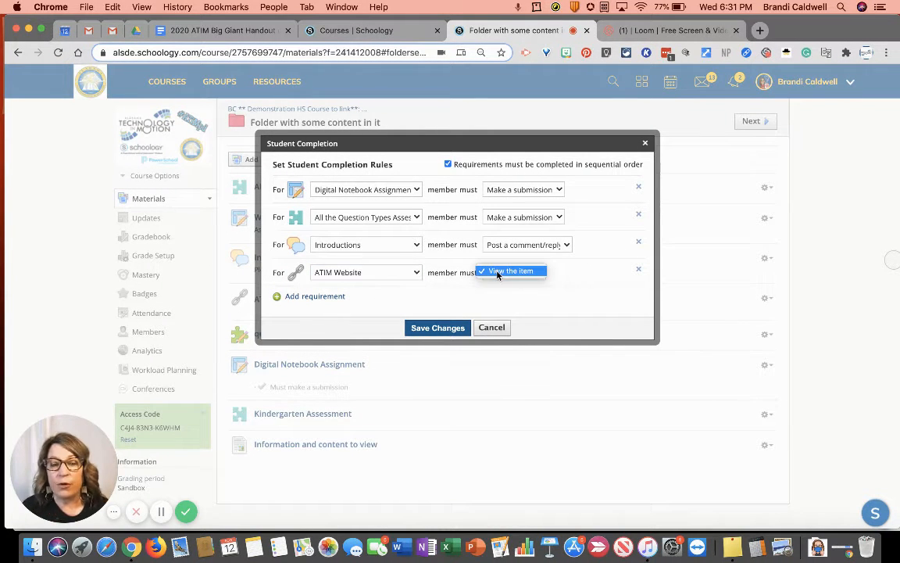
{"action": "left_click", "coordinate": [497, 271]}
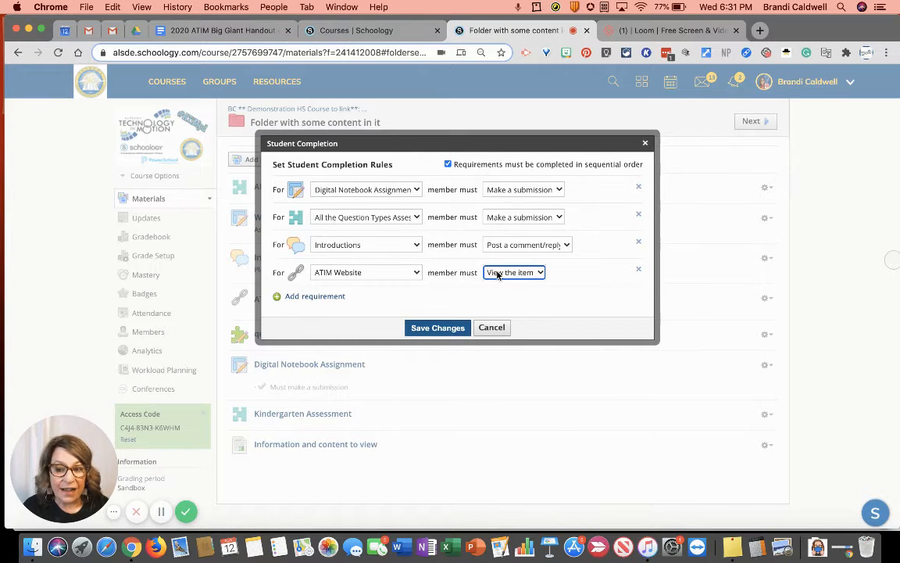
- Add a requirement that members must view the "Information and content to view" page
{"action": "left_click", "coordinate": [330, 299]}
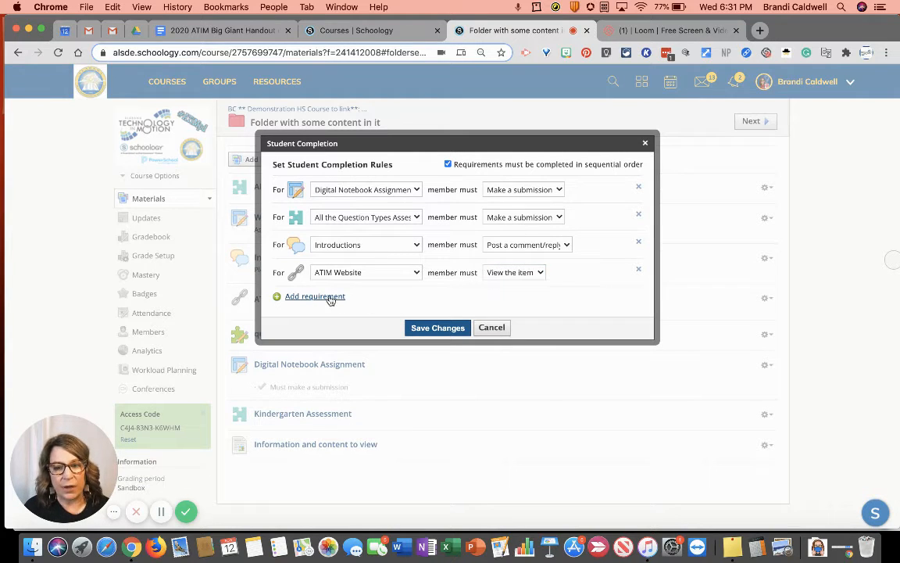
{"action": "left_click", "coordinate": [351, 293]}
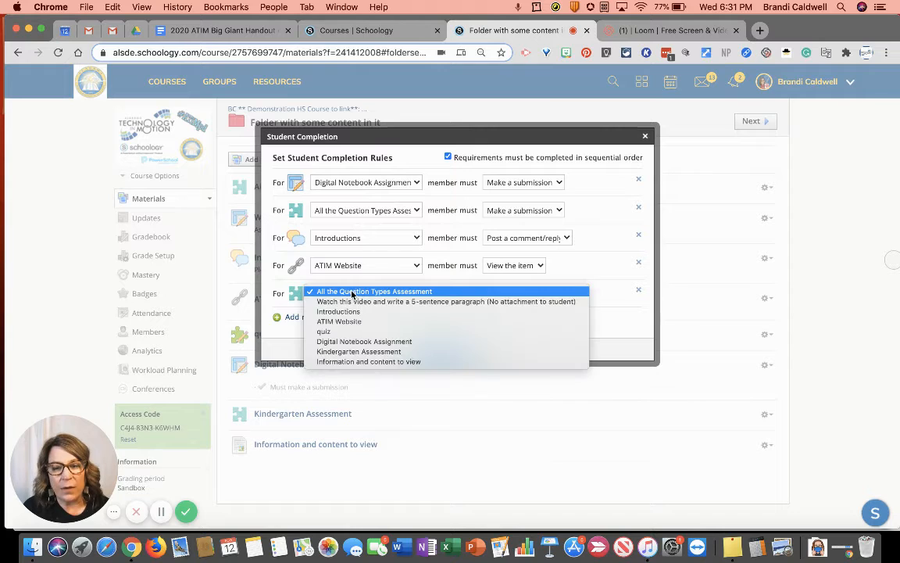
{"action": "left_click", "coordinate": [361, 362]}
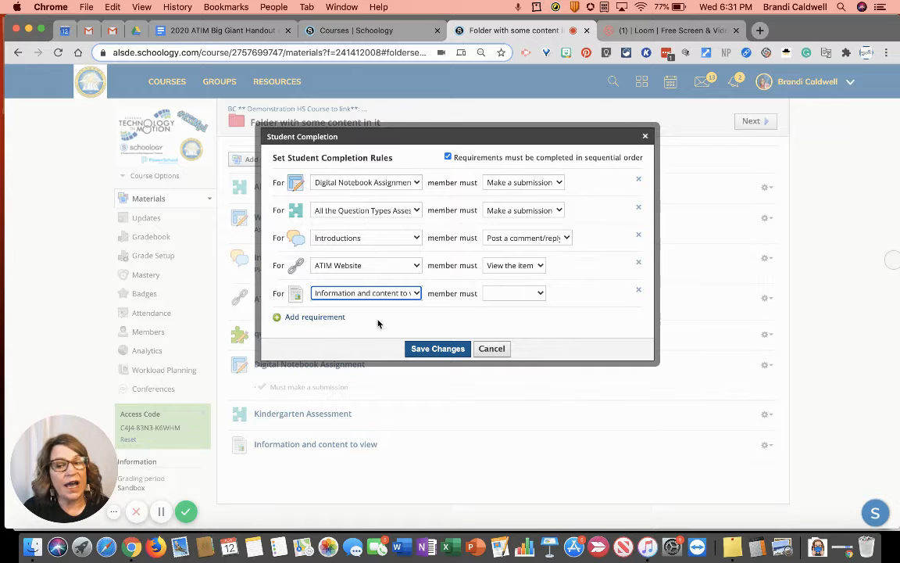
{"action": "left_click", "coordinate": [508, 293]}
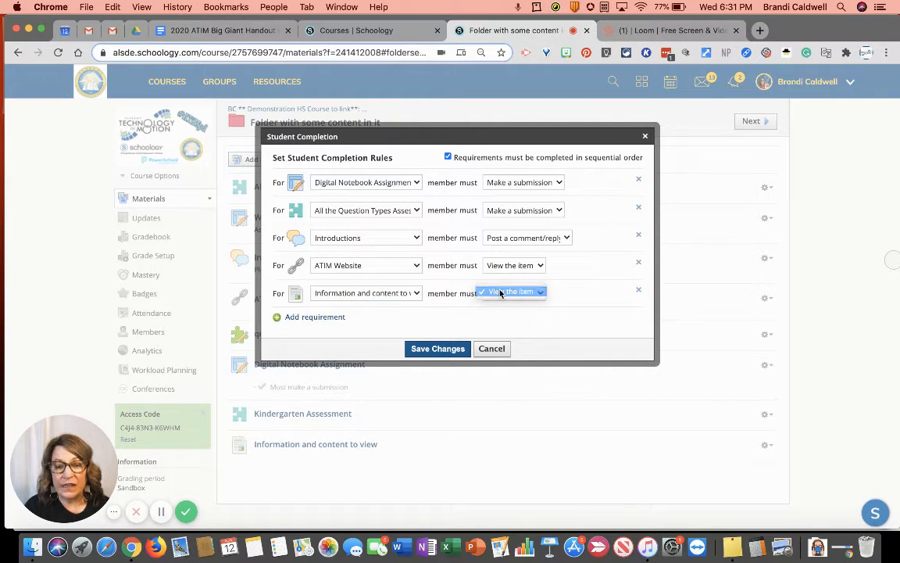
{"action": "left_click", "coordinate": [501, 293]}
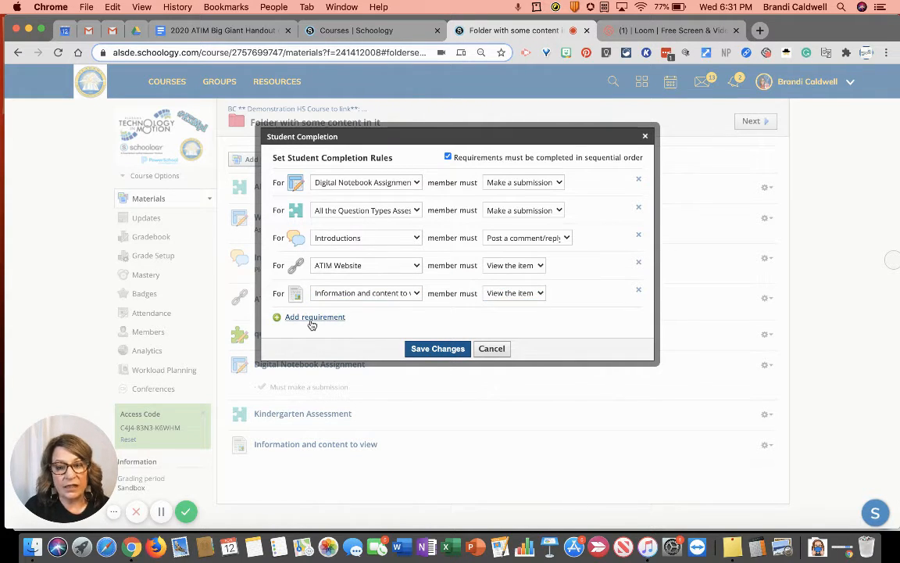
- Add a requirement that members must score at least 70 out of 100 on the quiz, and save the folder's completion rules
{"action": "left_click", "coordinate": [312, 317]}
{"action": "left_click", "coordinate": [335, 314]}
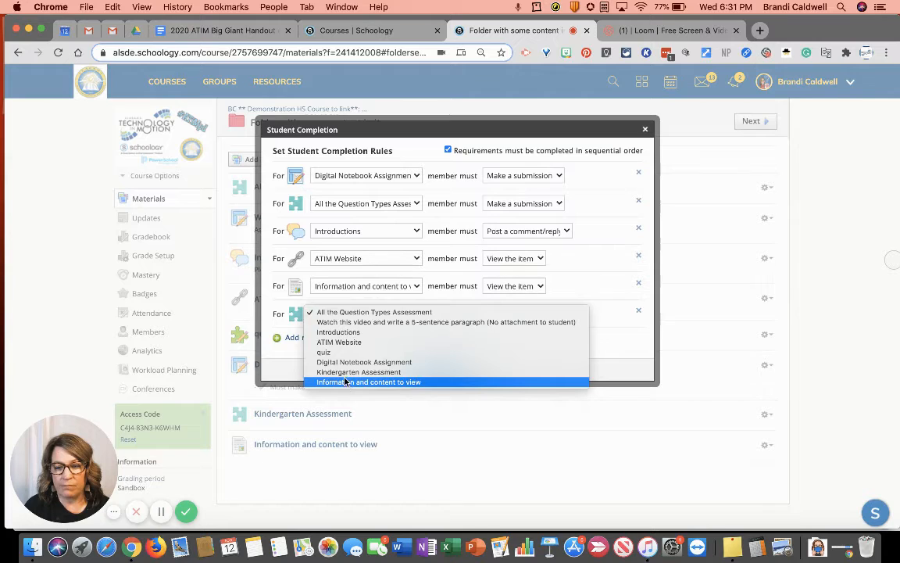
{"action": "left_click", "coordinate": [325, 351]}
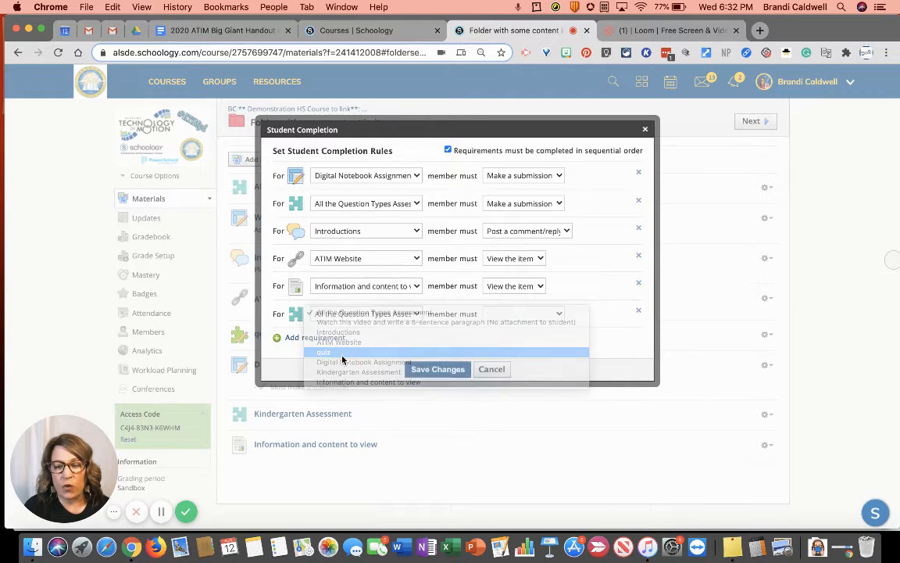
{"action": "left_click", "coordinate": [503, 314]}
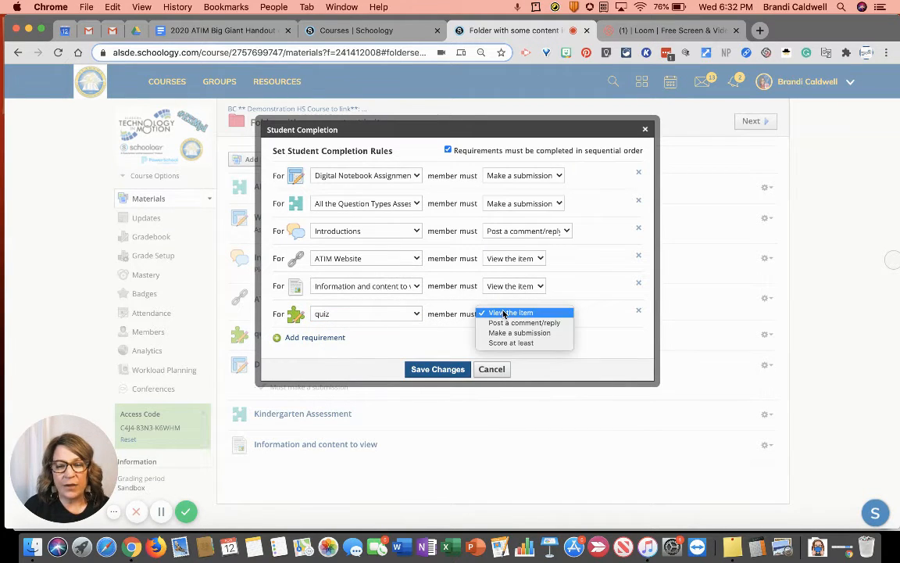
{"action": "left_click", "coordinate": [509, 343]}
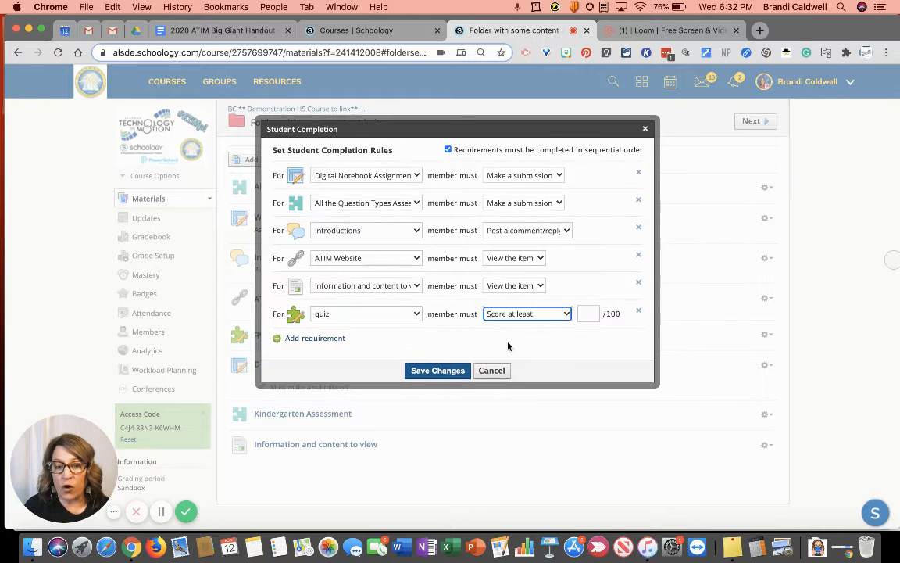
{"action": "left_click", "coordinate": [583, 310]}
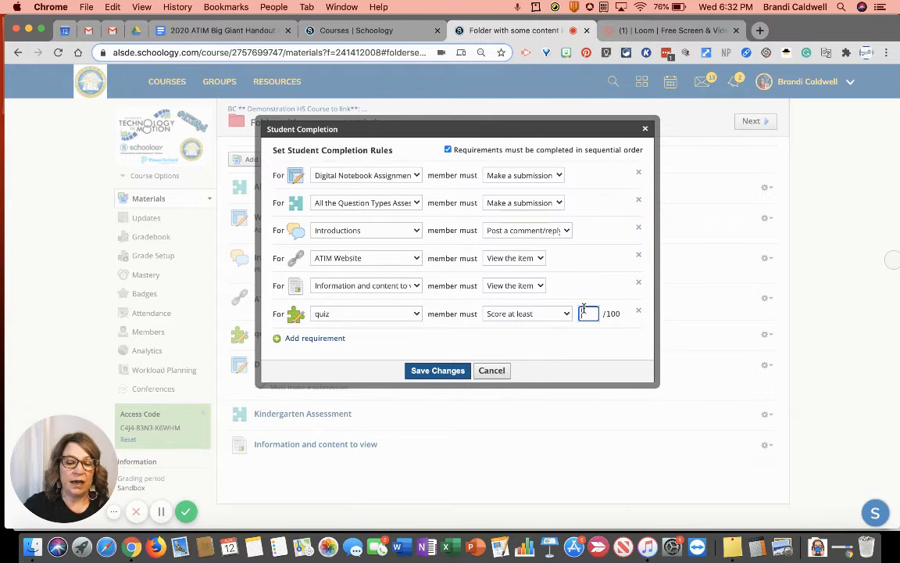
{"action": "type", "text": "70"}
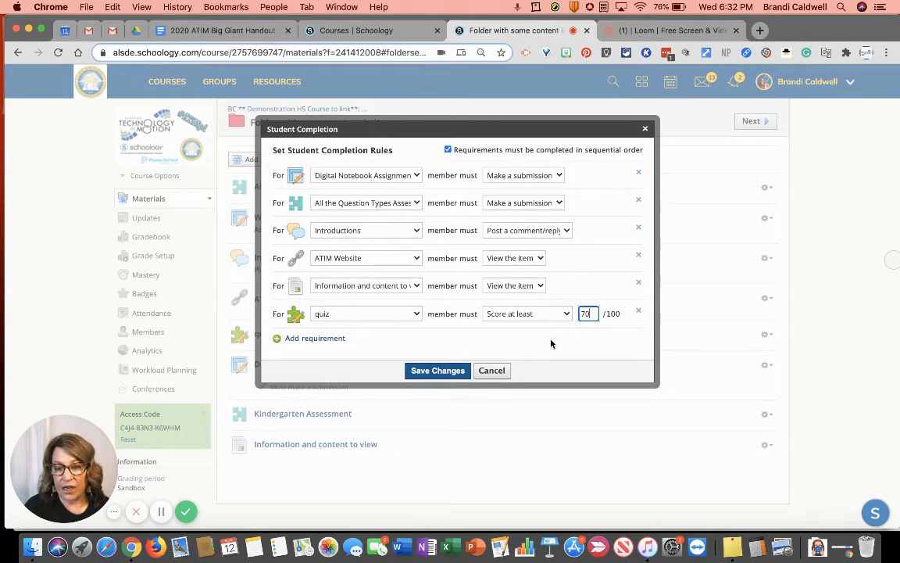
{"action": "left_click", "coordinate": [459, 371]}
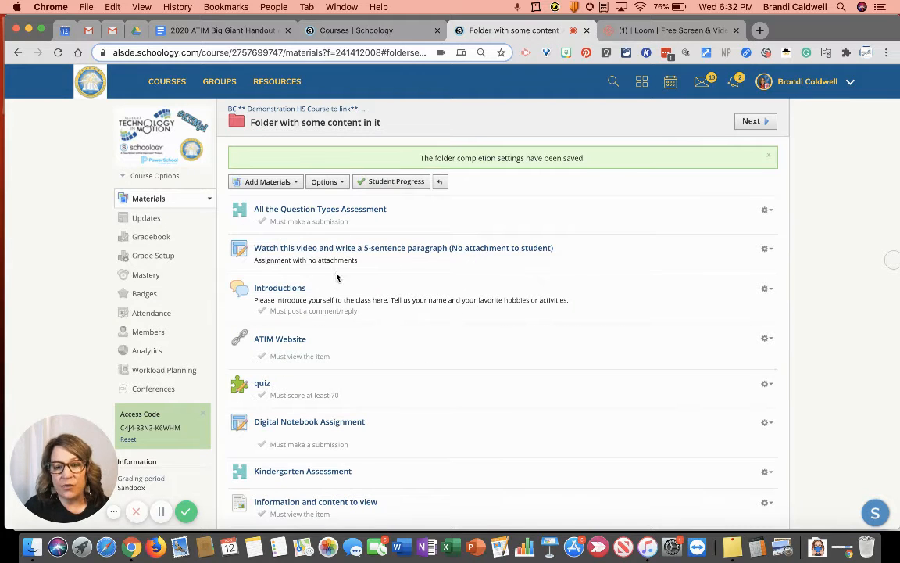
{"action": "scroll", "coordinate": [325, 311], "scroll_direction": "down", "scroll_amount": 3}
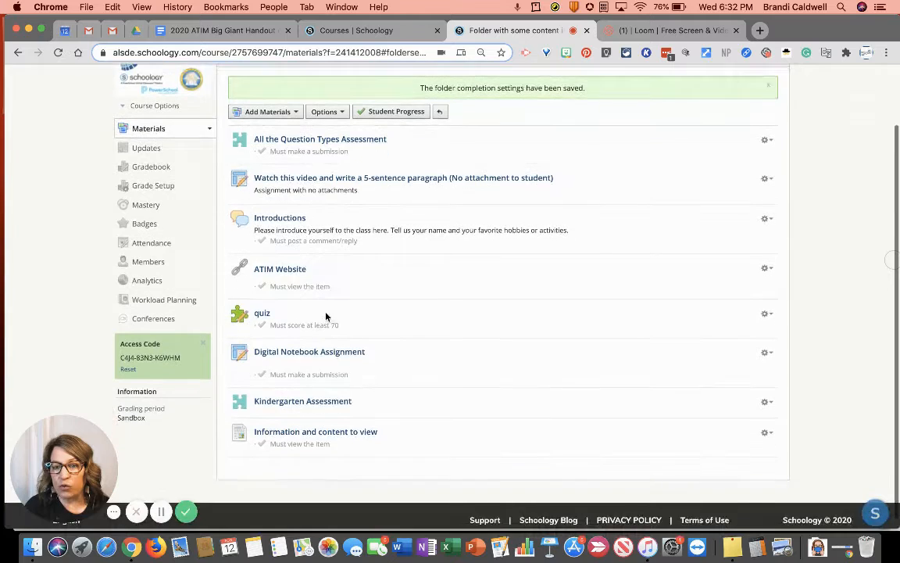
{"action": "scroll", "coordinate": [333, 249], "scroll_direction": "up", "scroll_amount": 3}
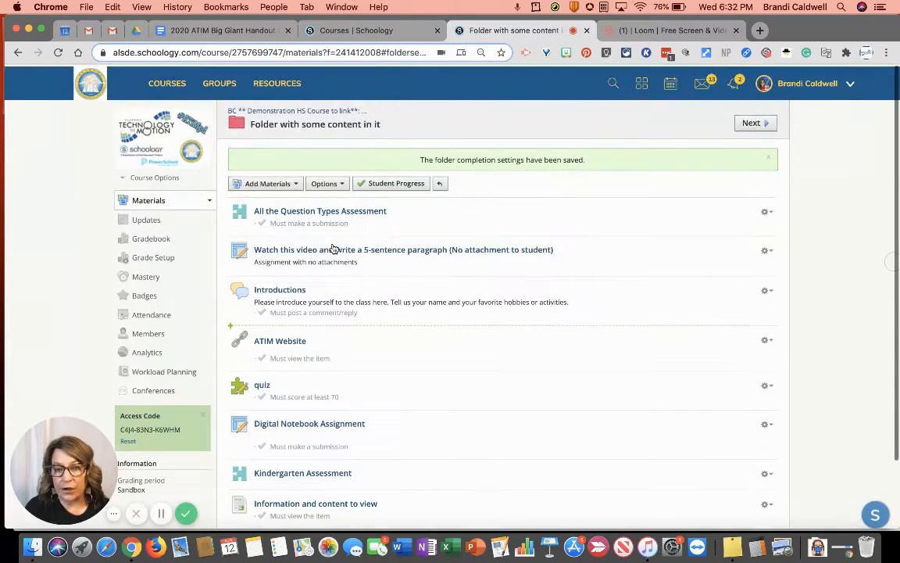
- Return to the course's main materials and make all folders sequential in the course-level student completion rules
{"action": "left_click", "coordinate": [170, 198]}
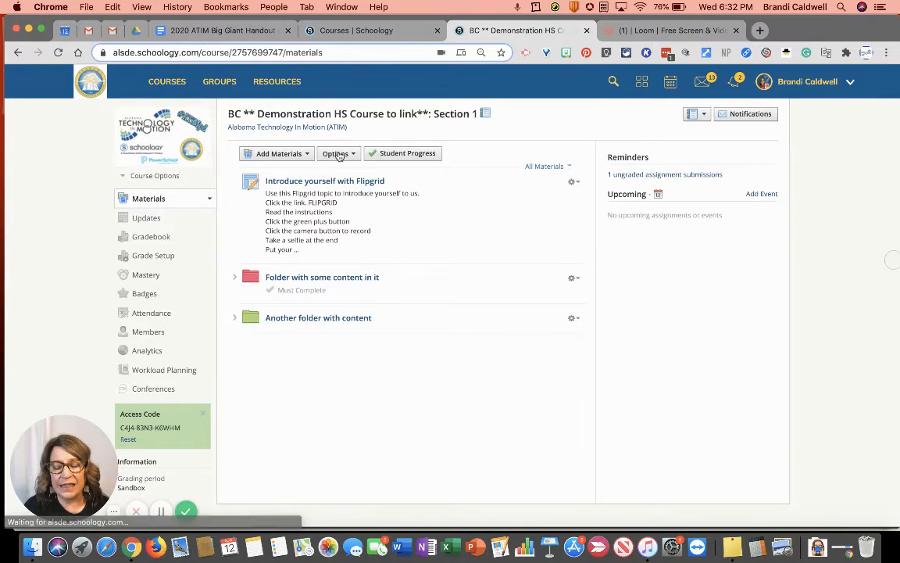
{"action": "left_click", "coordinate": [338, 154]}
{"action": "left_click", "coordinate": [348, 172]}
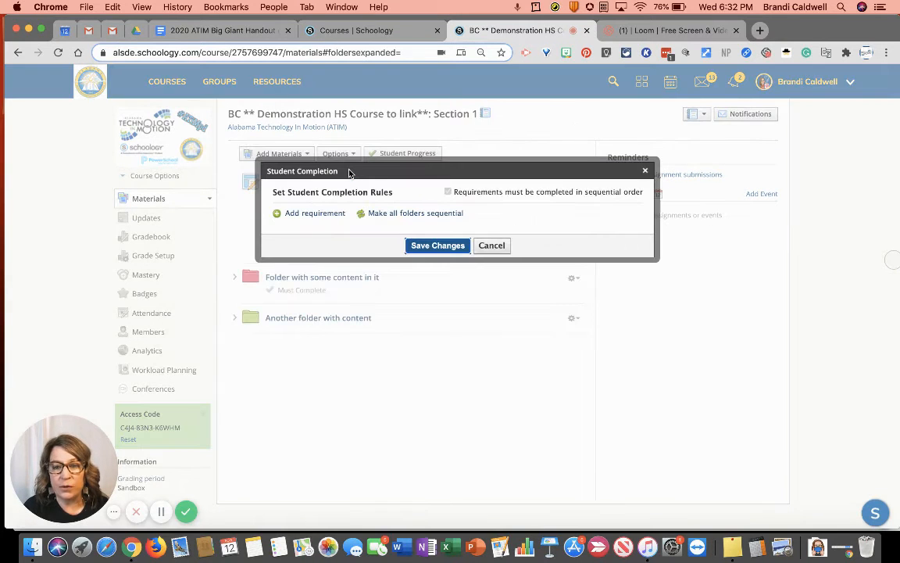
{"action": "left_click", "coordinate": [391, 214]}
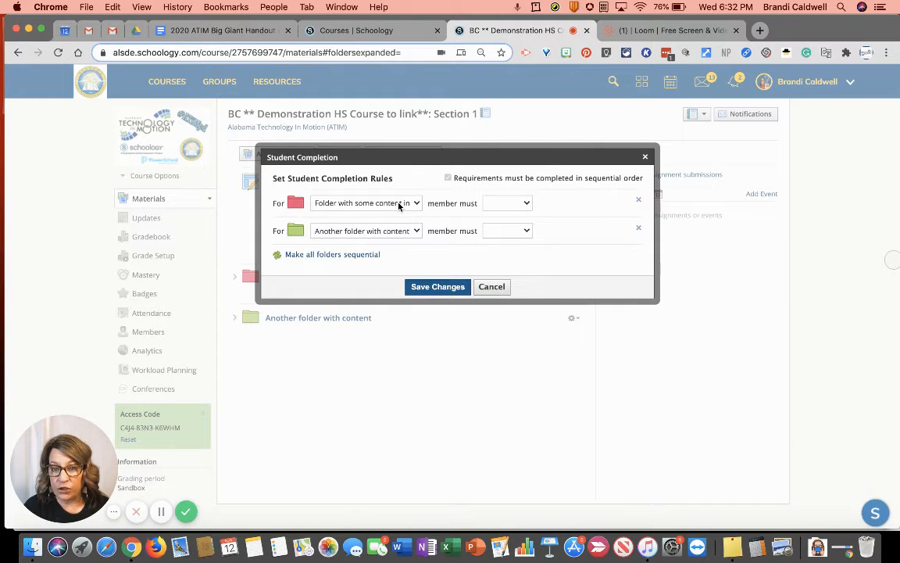
- Require members to complete both "Folder with some content in it" and "Another folder with content", and save the rules
{"action": "left_click", "coordinate": [506, 203]}
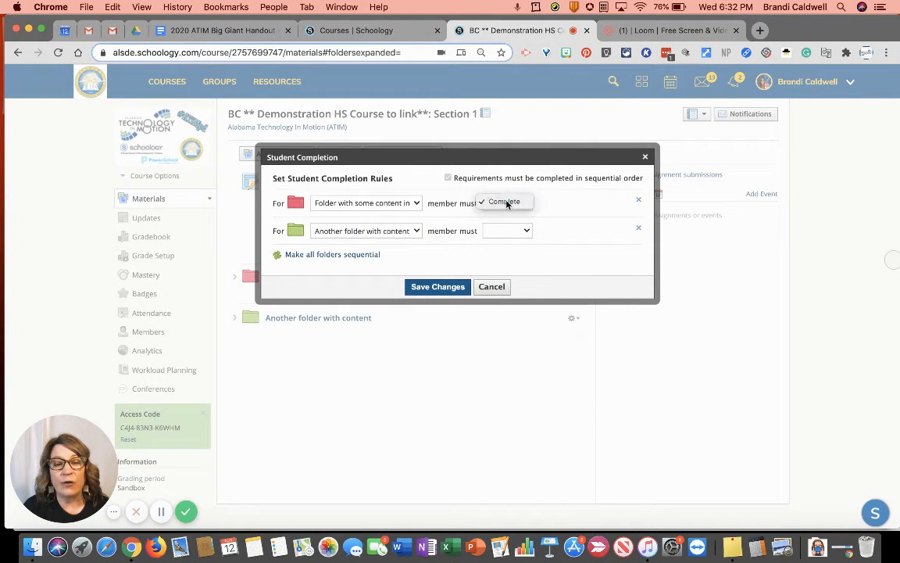
{"action": "left_click", "coordinate": [507, 203]}
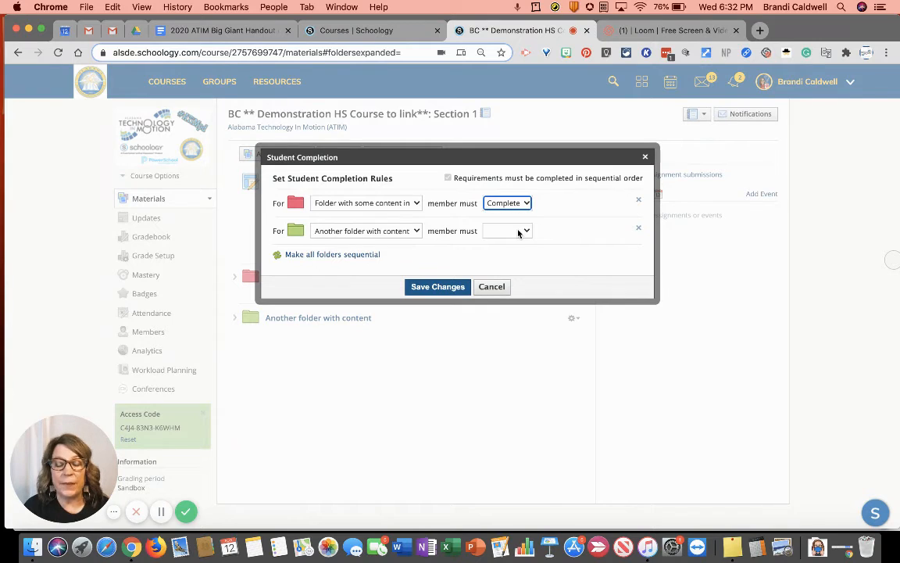
{"action": "left_click", "coordinate": [518, 231]}
{"action": "left_click", "coordinate": [518, 231]}
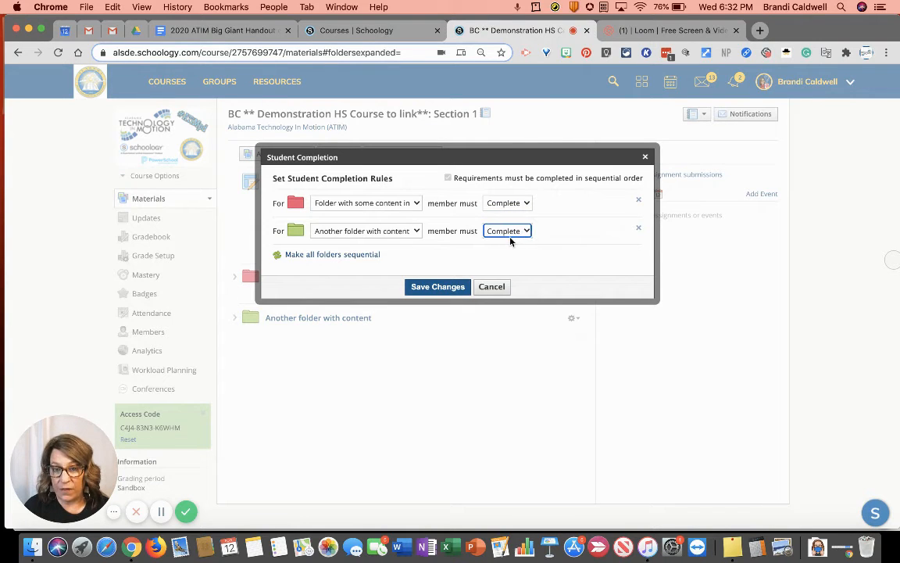
{"action": "left_click", "coordinate": [437, 287]}
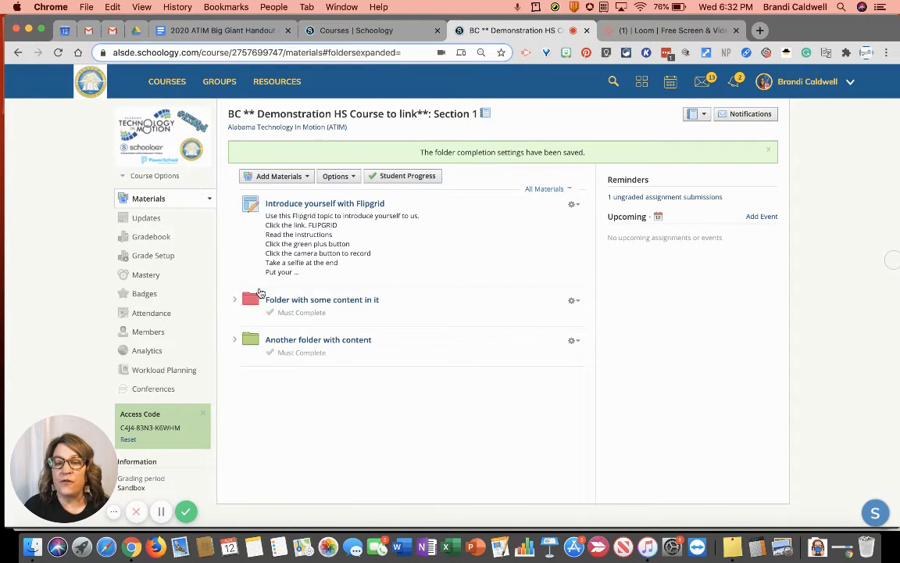
- Check the student progress for the whole course and for "Folder with some content in it"
{"action": "left_click", "coordinate": [394, 176]}
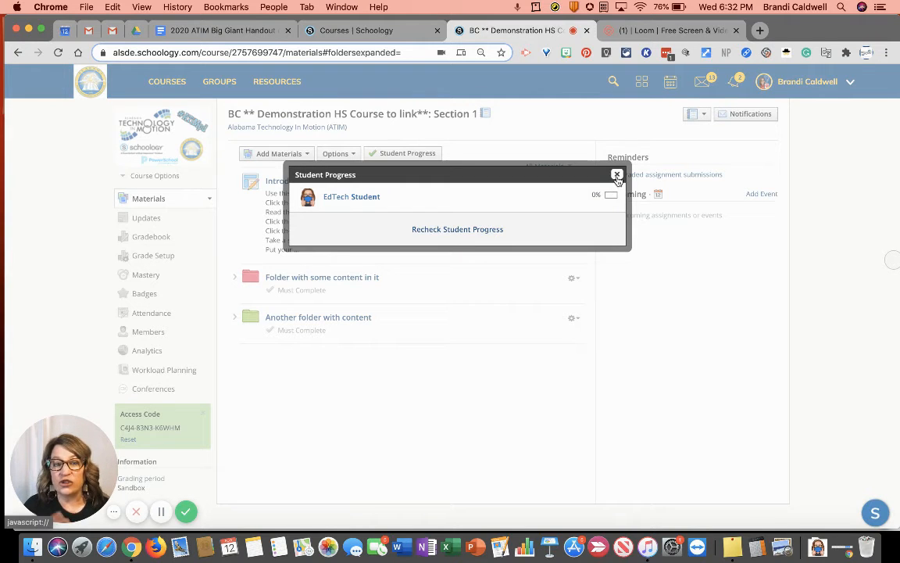
{"action": "left_click", "coordinate": [616, 175]}
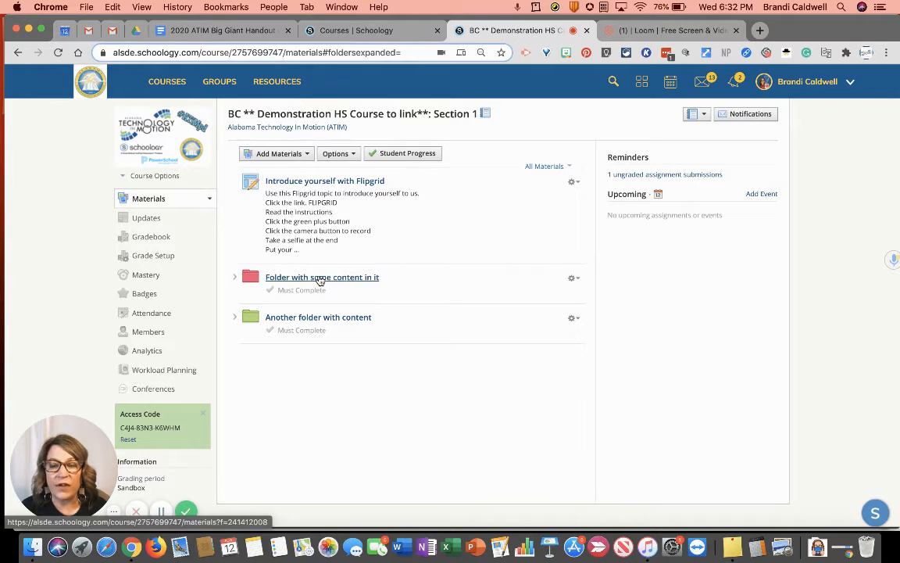
{"action": "left_click", "coordinate": [320, 277]}
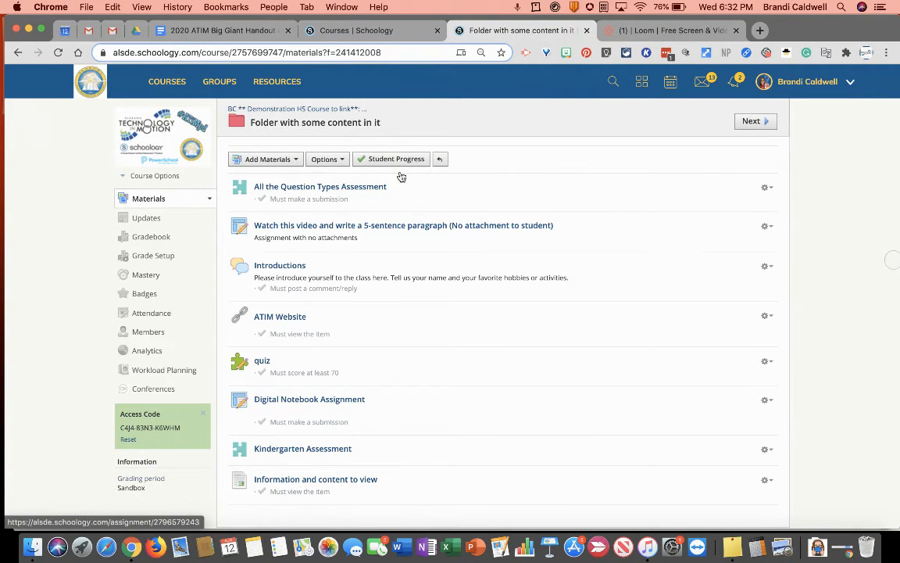
{"action": "left_click", "coordinate": [397, 158]}
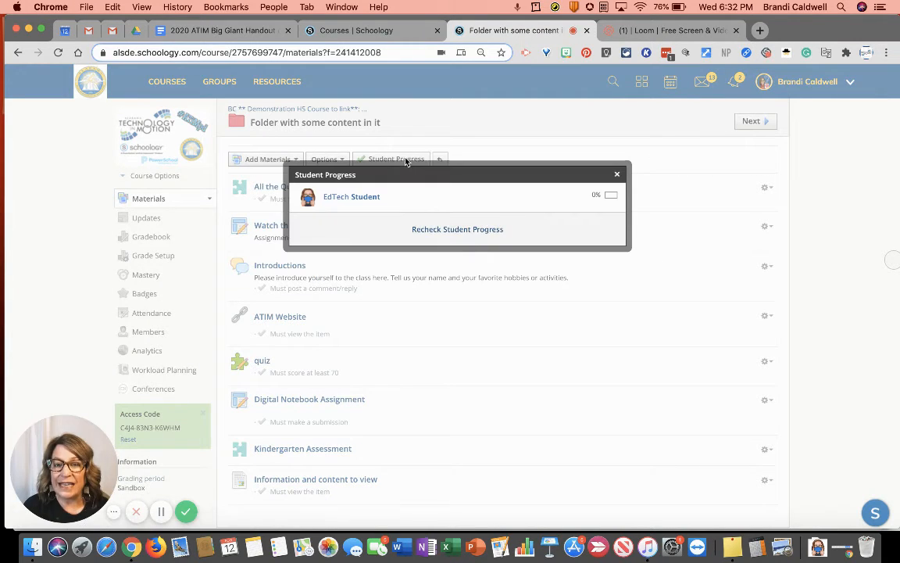
{"action": "left_click", "coordinate": [617, 175]}
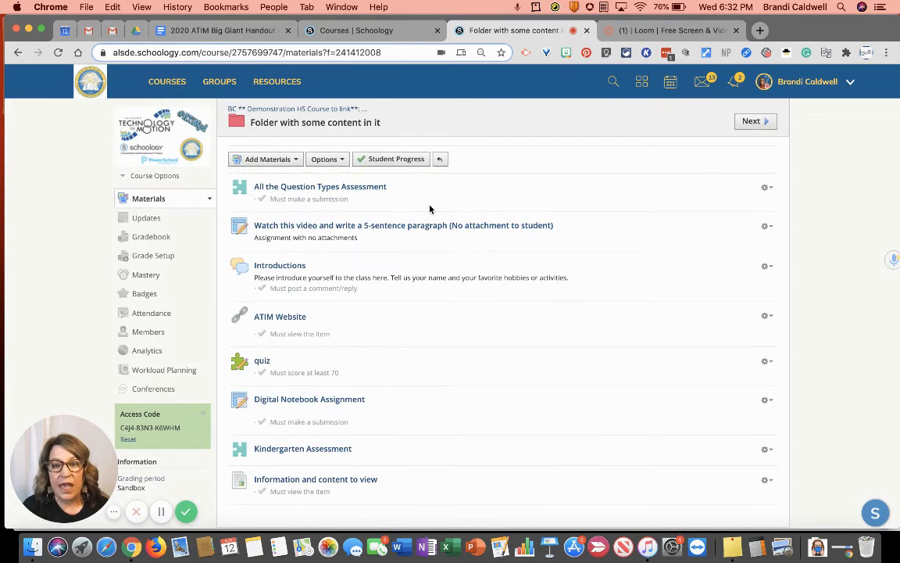
- Review the student completion rules of "Folder with some content in it" and save them as they are
{"action": "left_click", "coordinate": [334, 161]}
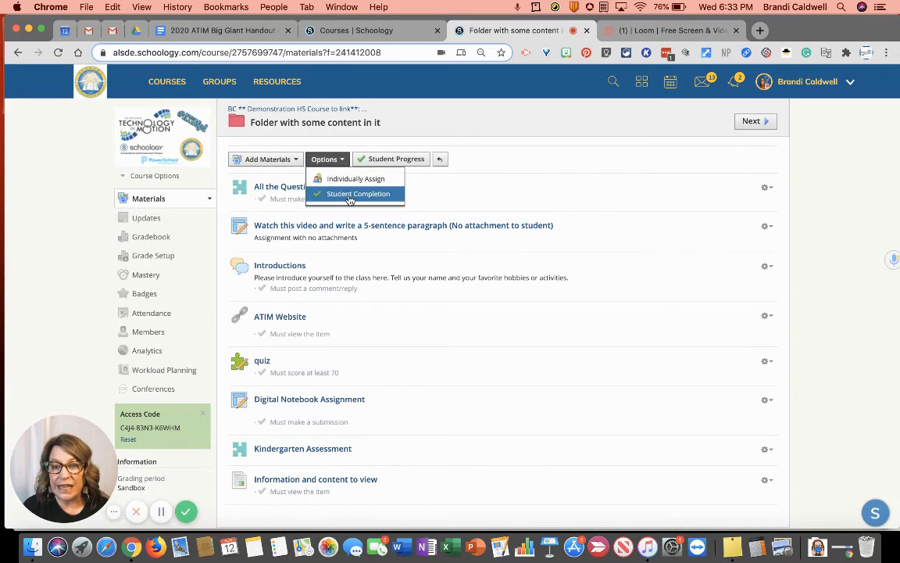
{"action": "left_click", "coordinate": [352, 194]}
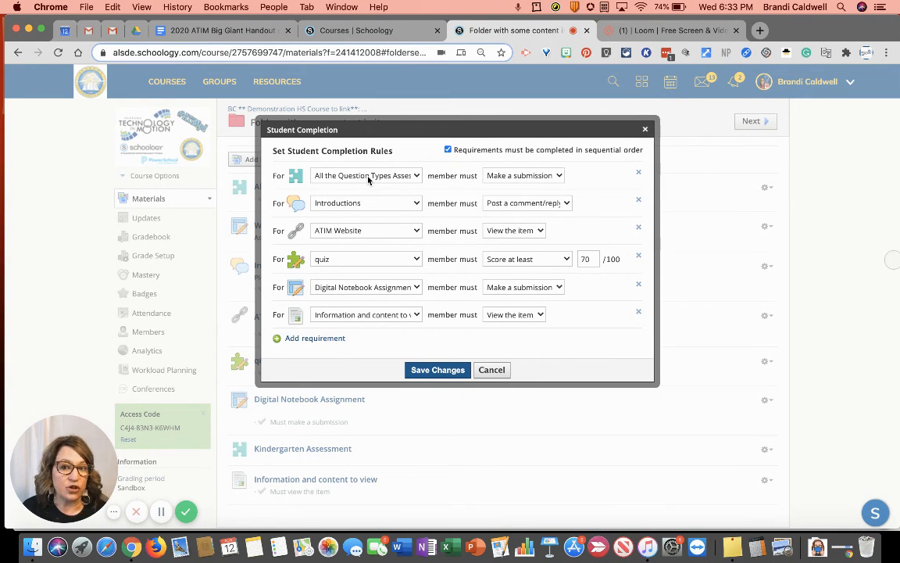
{"action": "left_click", "coordinate": [434, 370]}
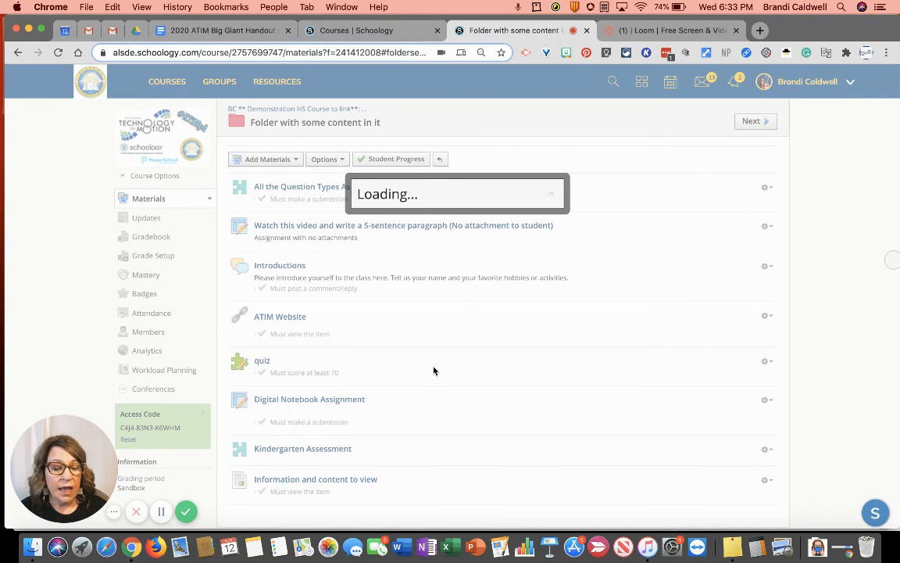